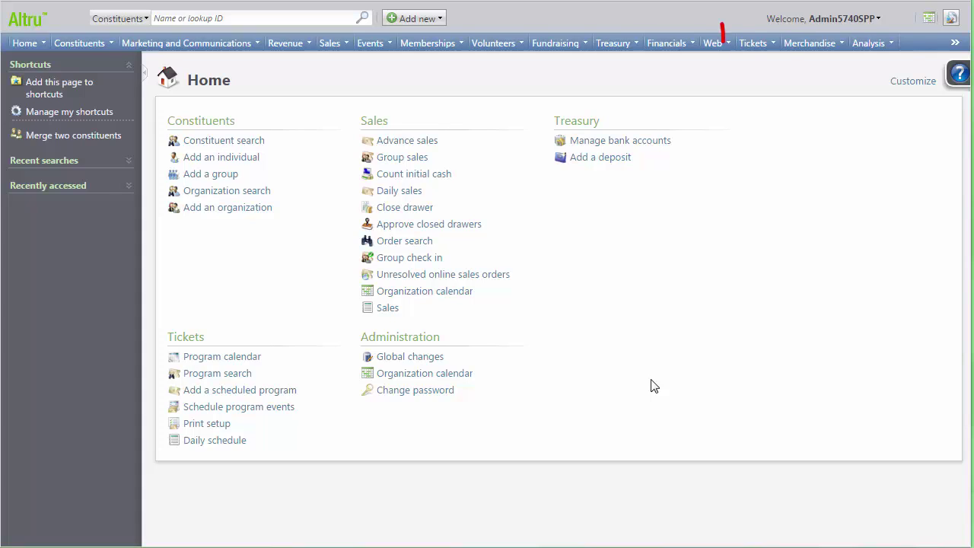
# - Under Tickets > Group sales setup > Group types, add a group type named 'Birthday Party'
pyautogui.click(752, 43)
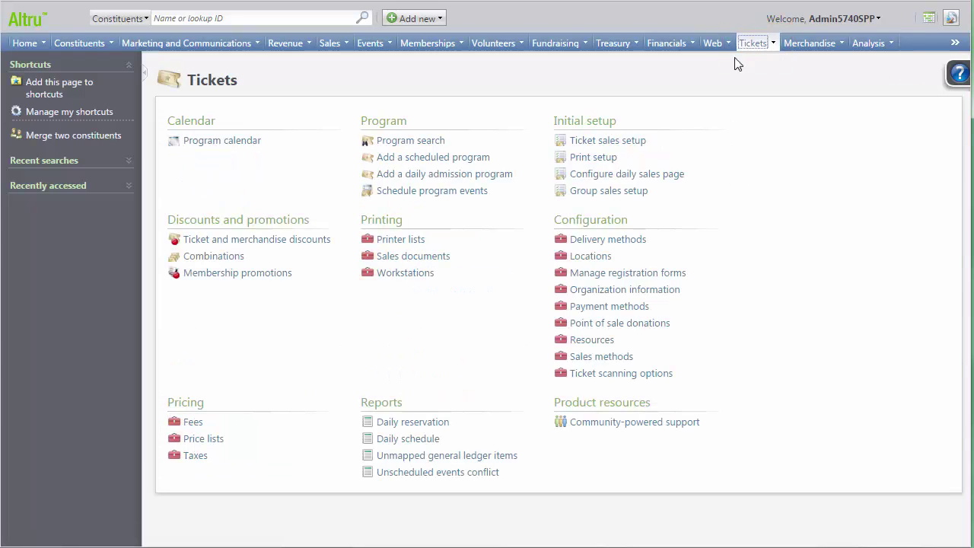
pyautogui.click(637, 196)
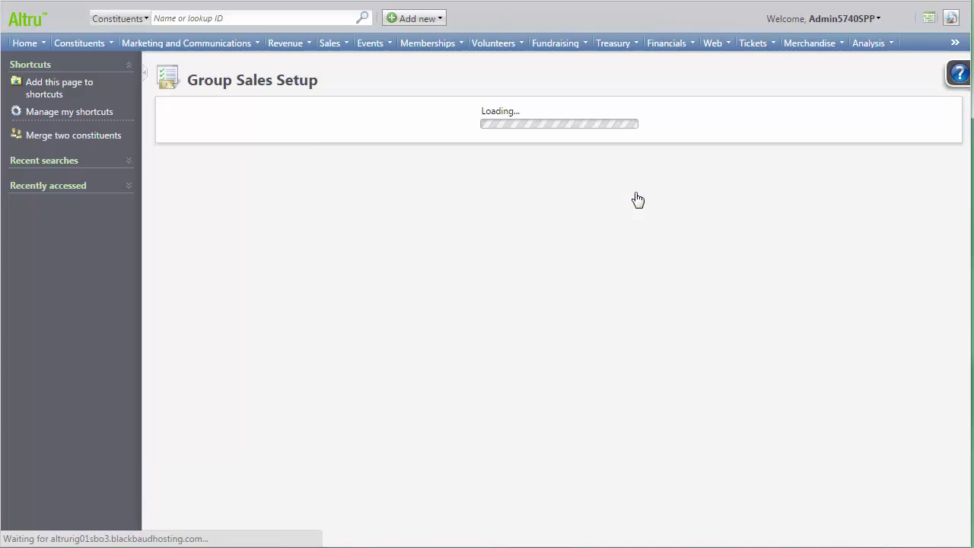
pyautogui.scroll(-3, 633, 206)
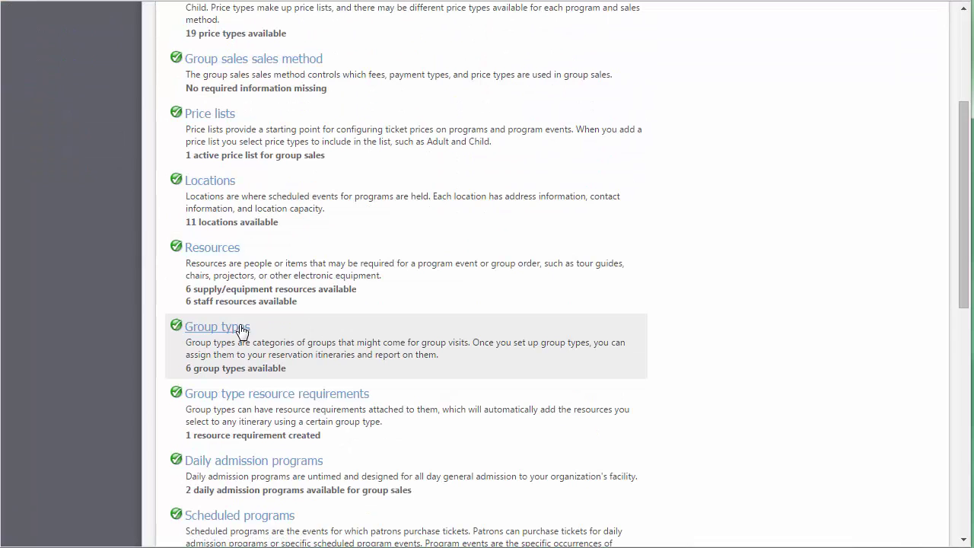
pyautogui.click(238, 330)
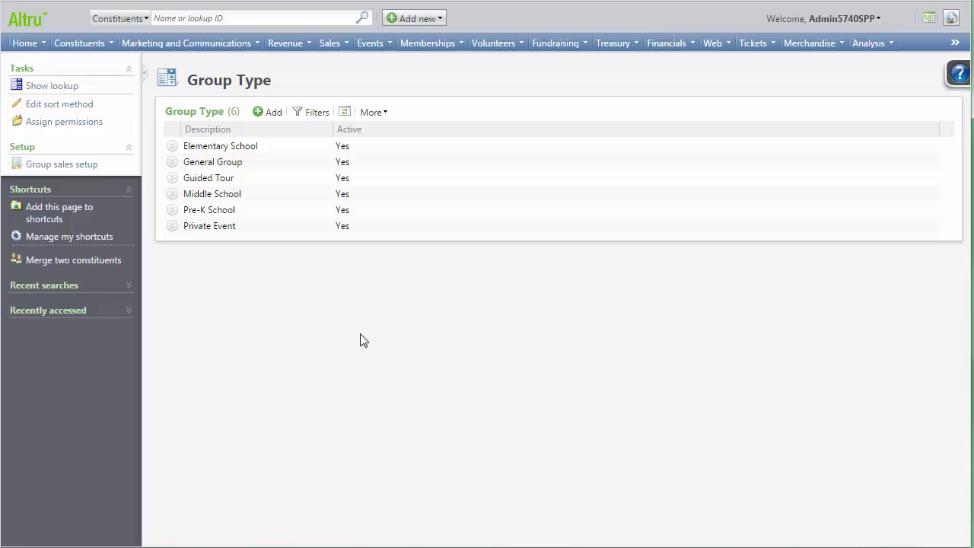
pyautogui.click(266, 112)
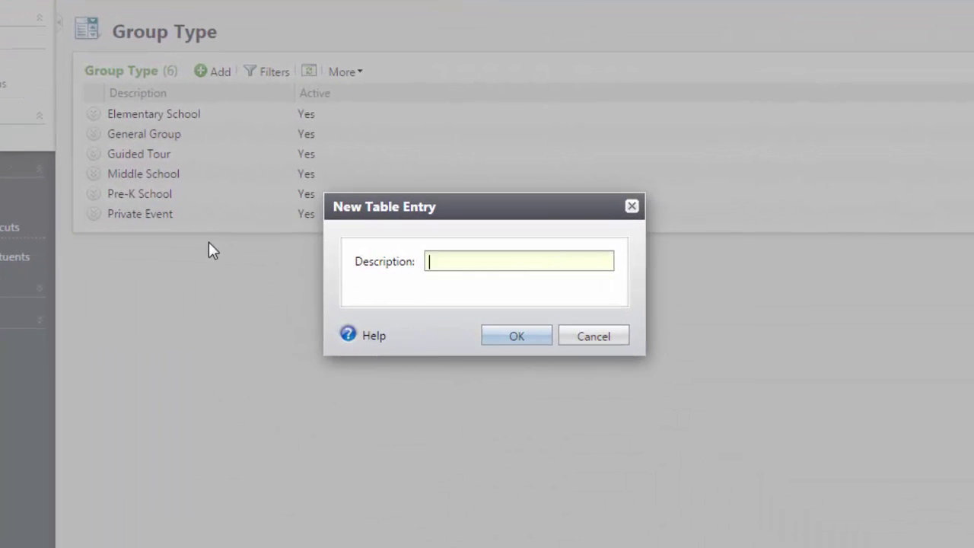
pyautogui.write('Birthday Party')
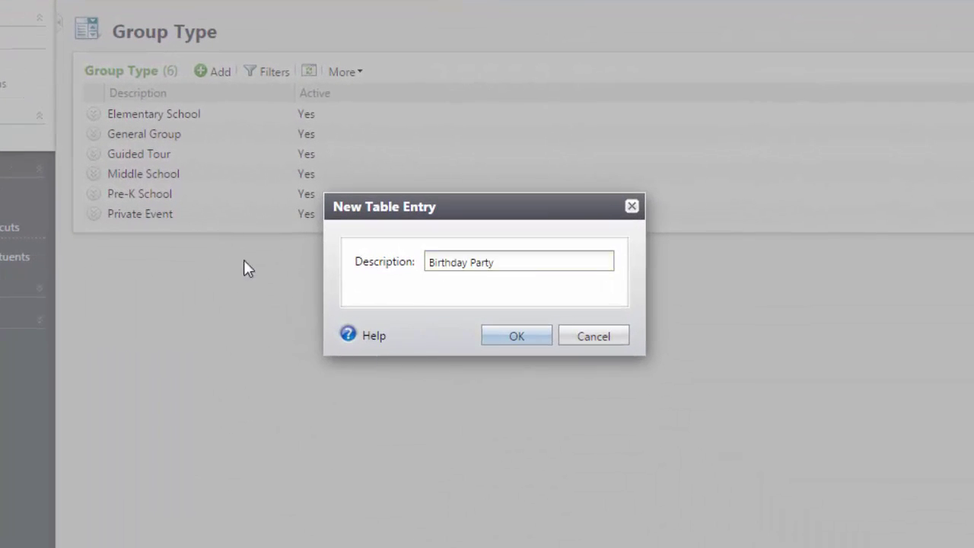
pyautogui.click(516, 336)
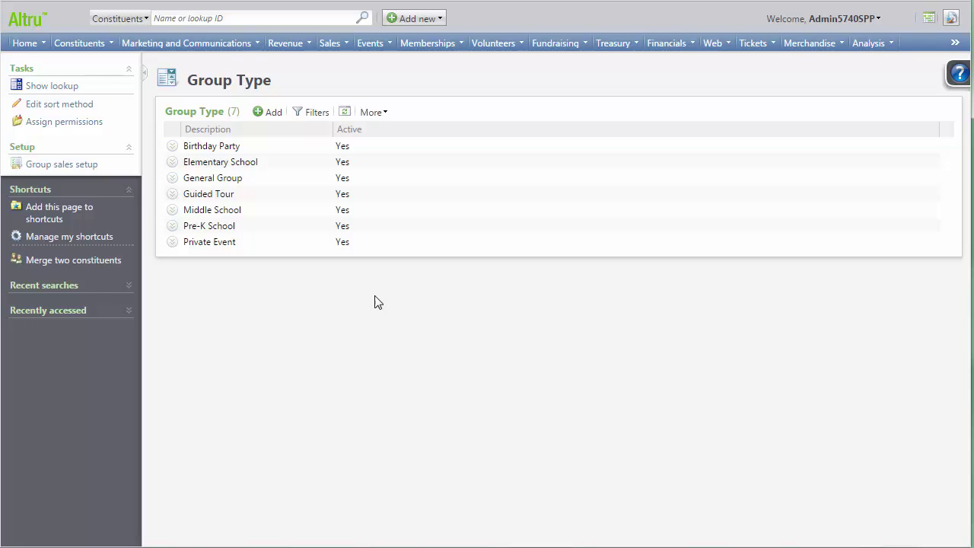
# - Start a new group type resource requirement for the Birthday Party group type
pyautogui.click(82, 169)
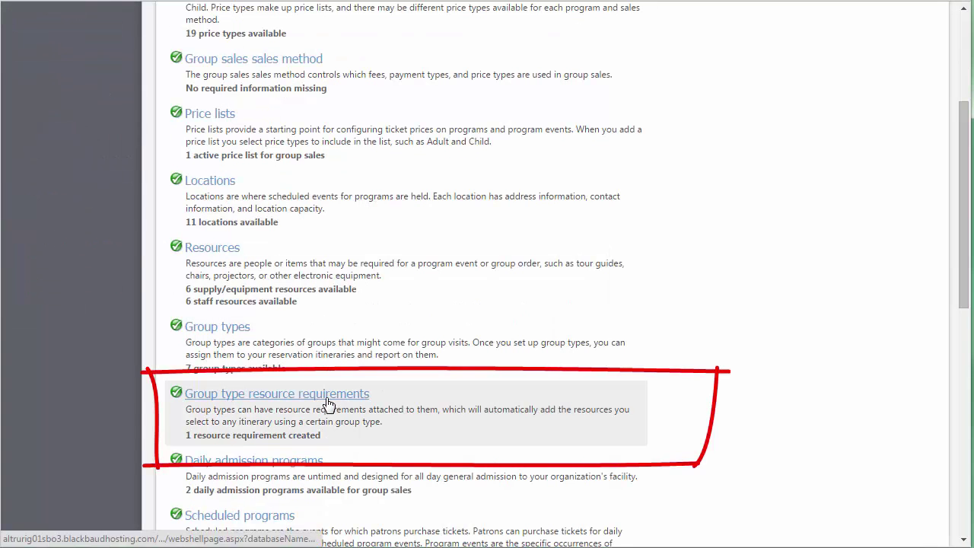
pyautogui.click(327, 399)
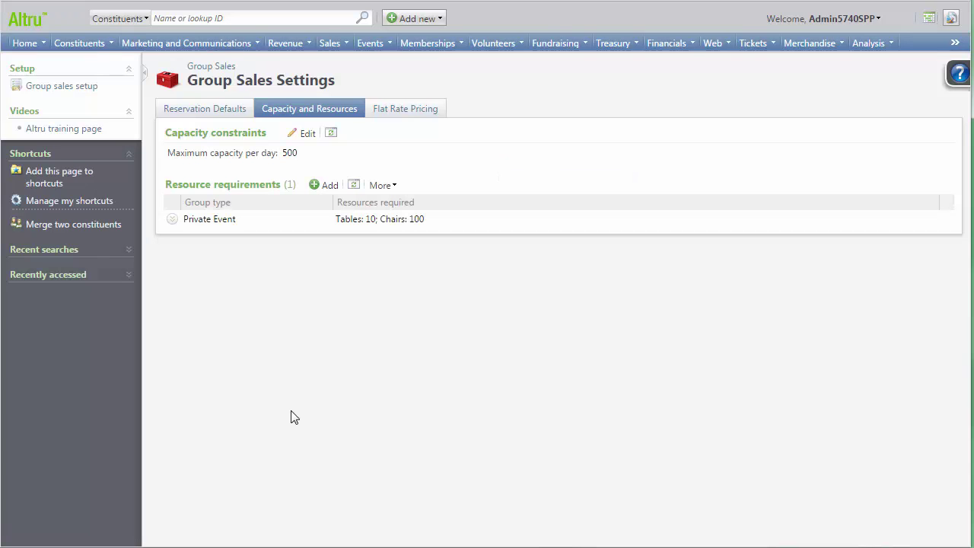
pyautogui.click(327, 185)
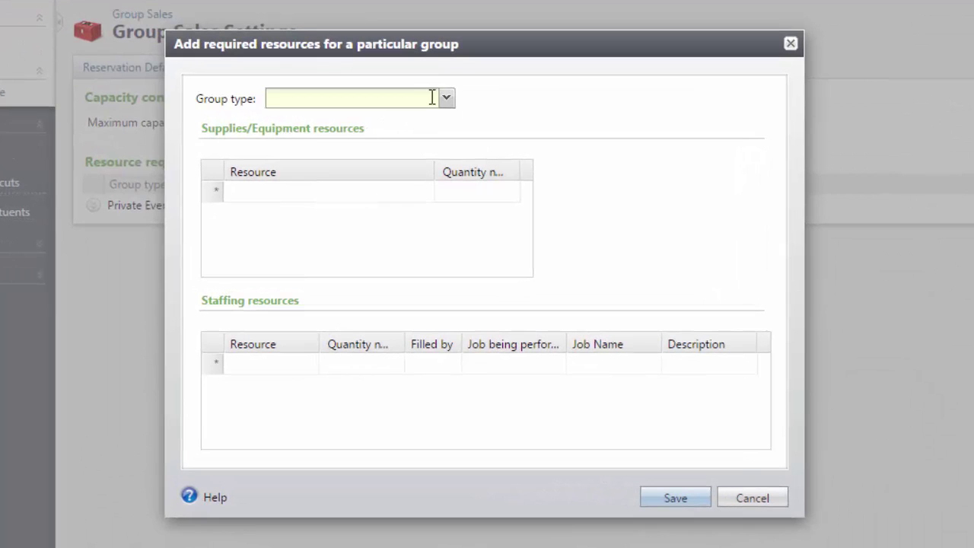
pyautogui.click(454, 131)
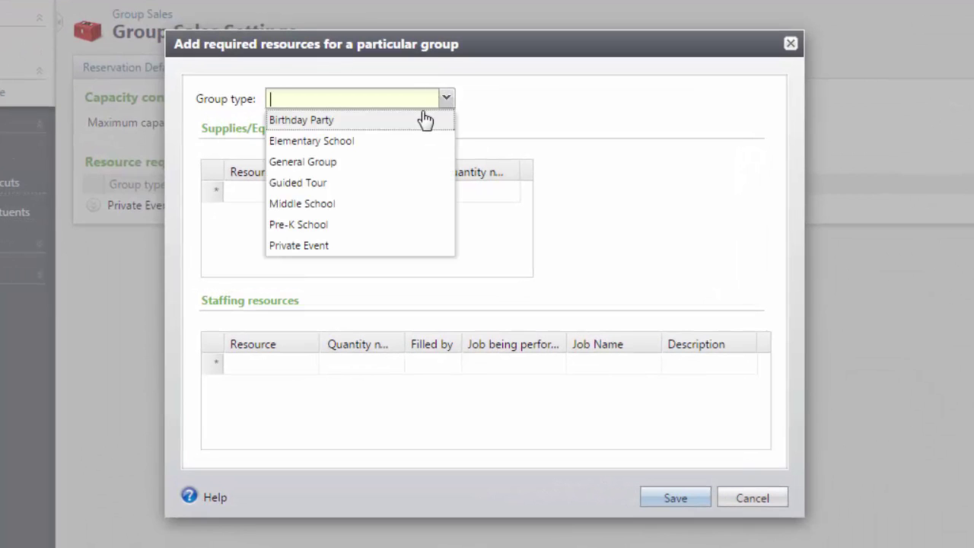
pyautogui.click(424, 120)
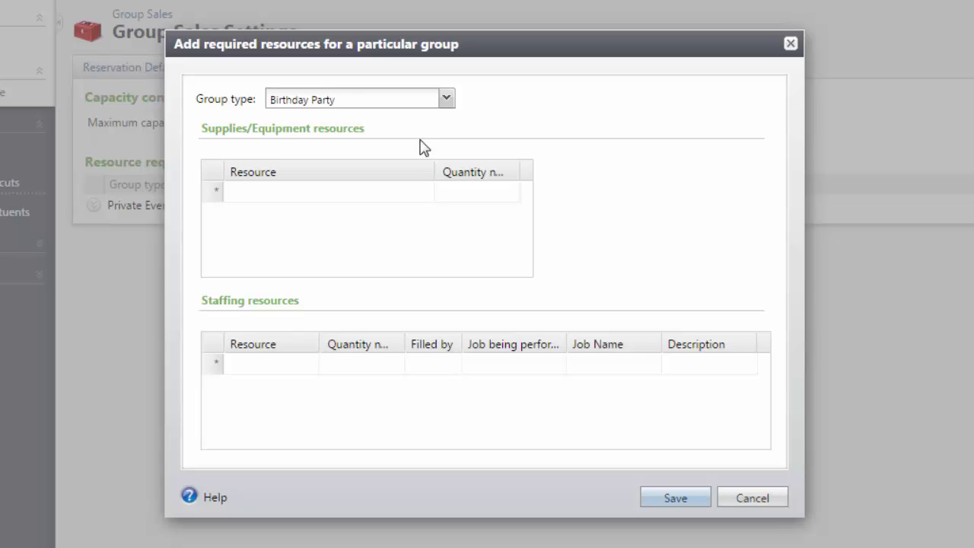
# - Add Birthday Cake as a required supply with quantity 1
pyautogui.click(426, 191)
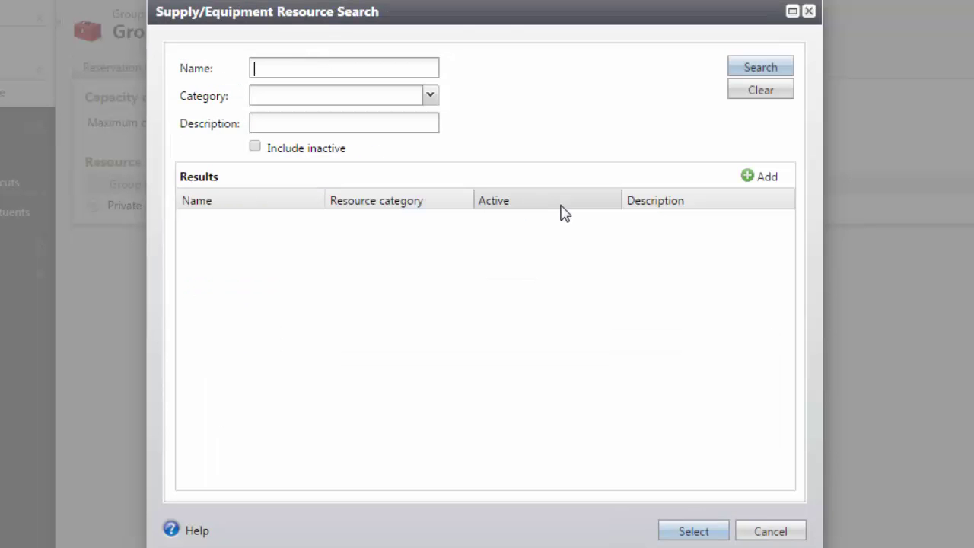
pyautogui.click(758, 76)
pyautogui.click(242, 270)
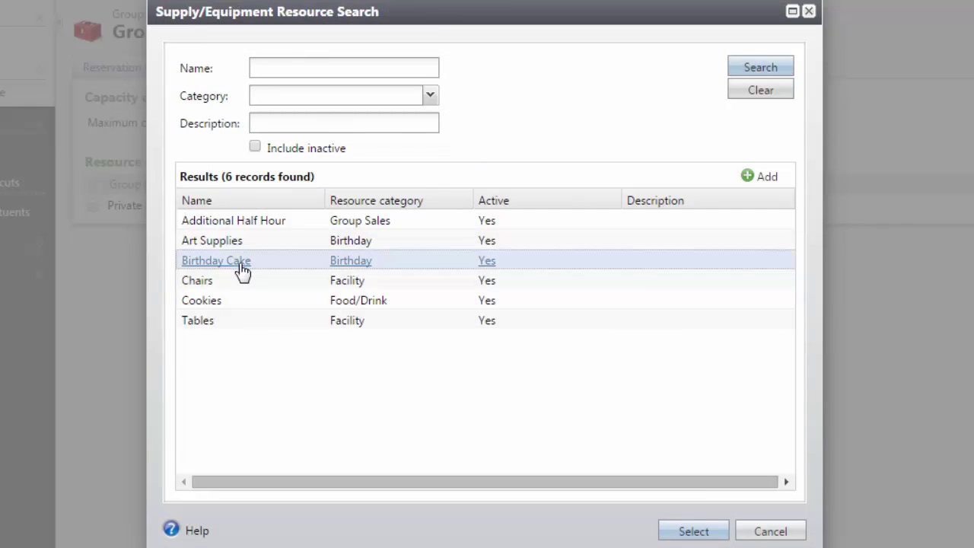
pyautogui.doubleClick(242, 270)
pyautogui.click(507, 195)
pyautogui.write('1')
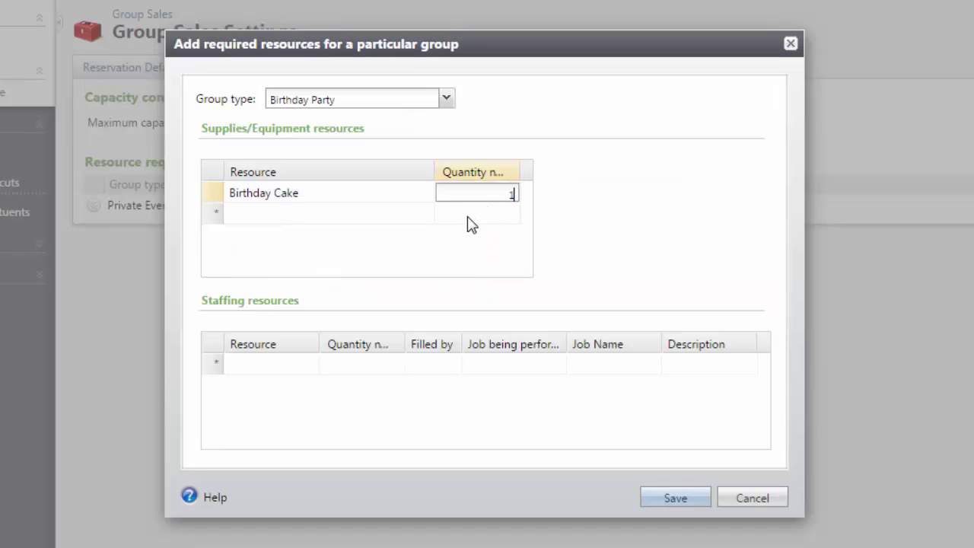
# - Add an Instructor staffing requirement filled by Staff and save the requirement
pyautogui.click(308, 365)
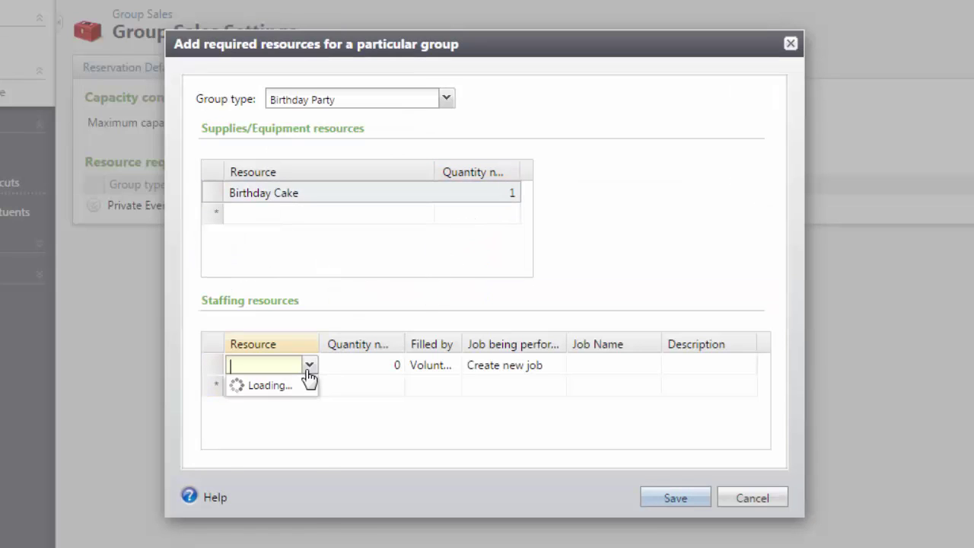
pyautogui.click(280, 485)
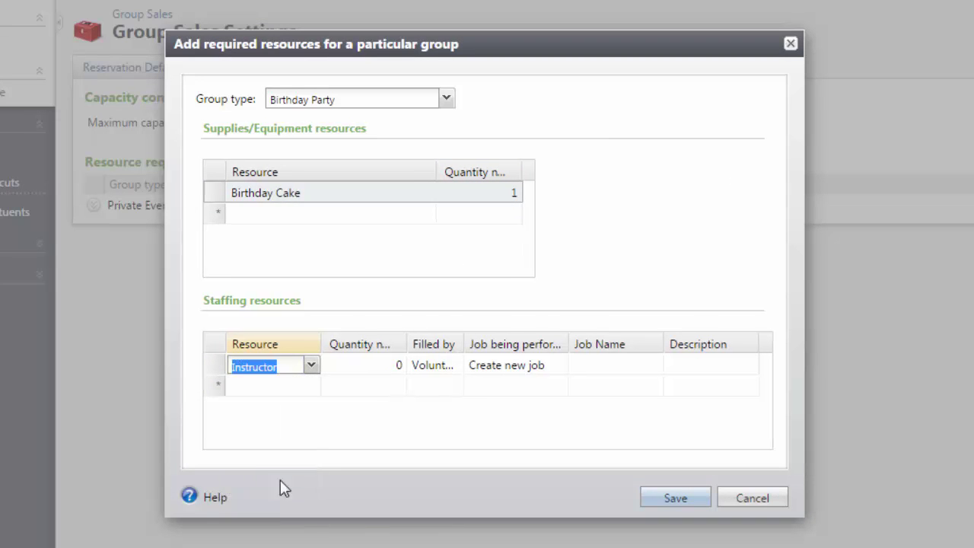
pyautogui.click(453, 365)
pyautogui.click(455, 406)
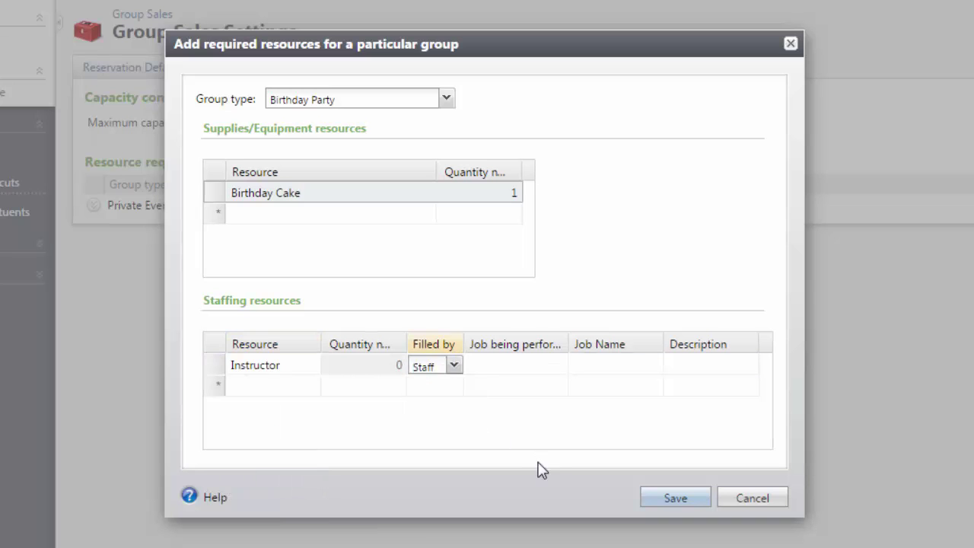
pyautogui.click(679, 501)
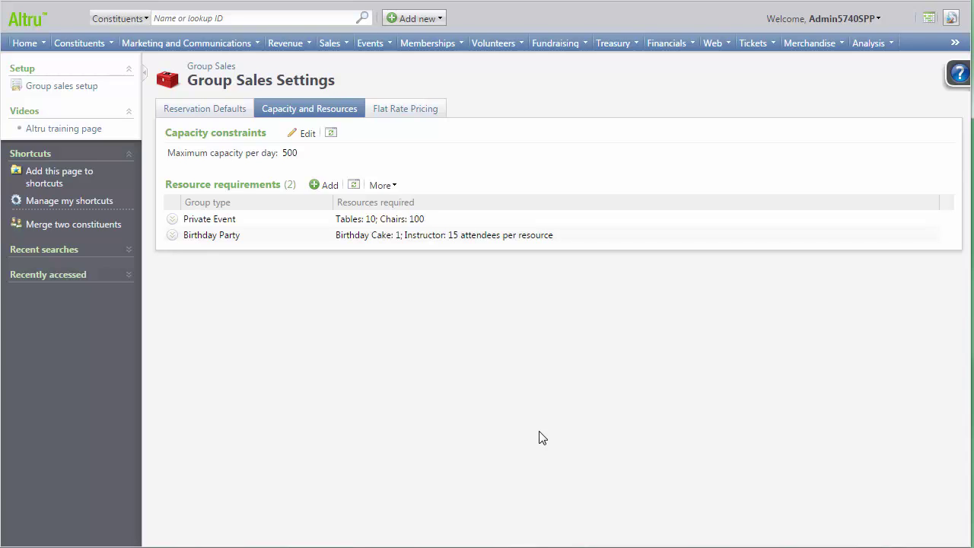
# - In Sales > Group sales, check that a new reservation can use Birthday Party, then cancel it
pyautogui.click(347, 43)
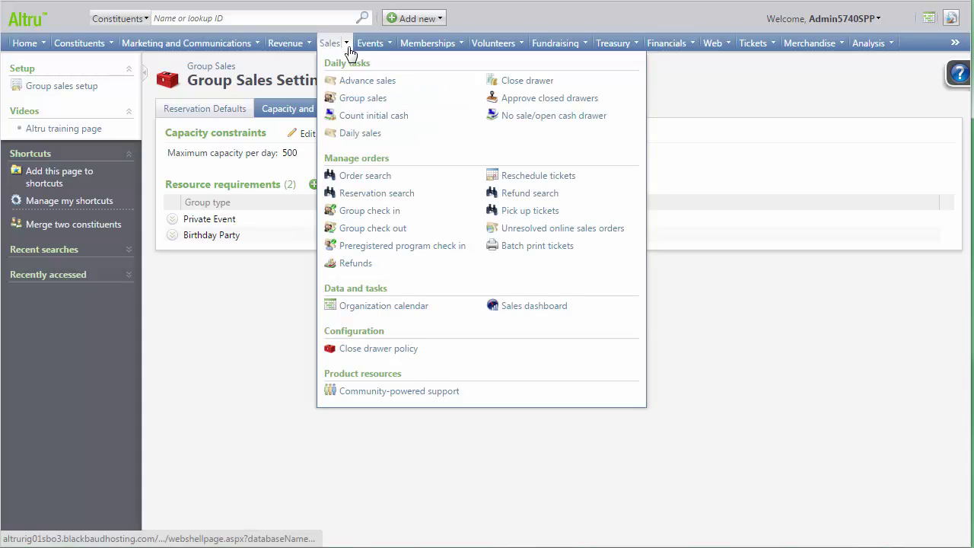
pyautogui.click(361, 98)
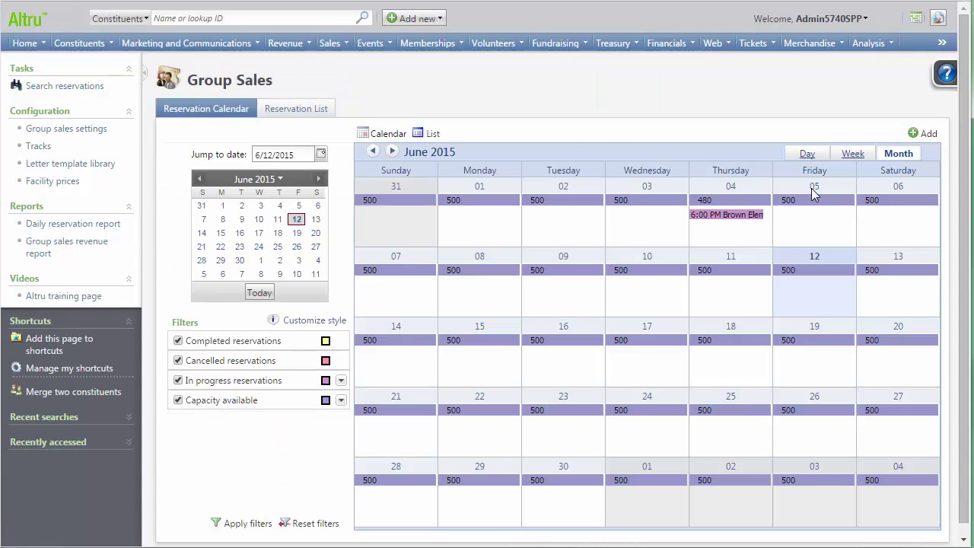
pyautogui.doubleClick(812, 194)
pyautogui.click(437, 348)
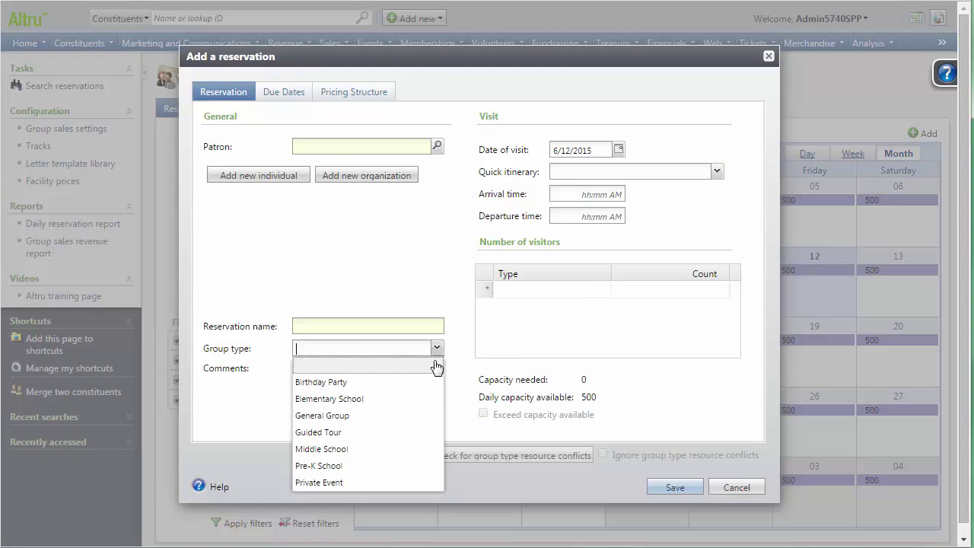
pyautogui.click(430, 382)
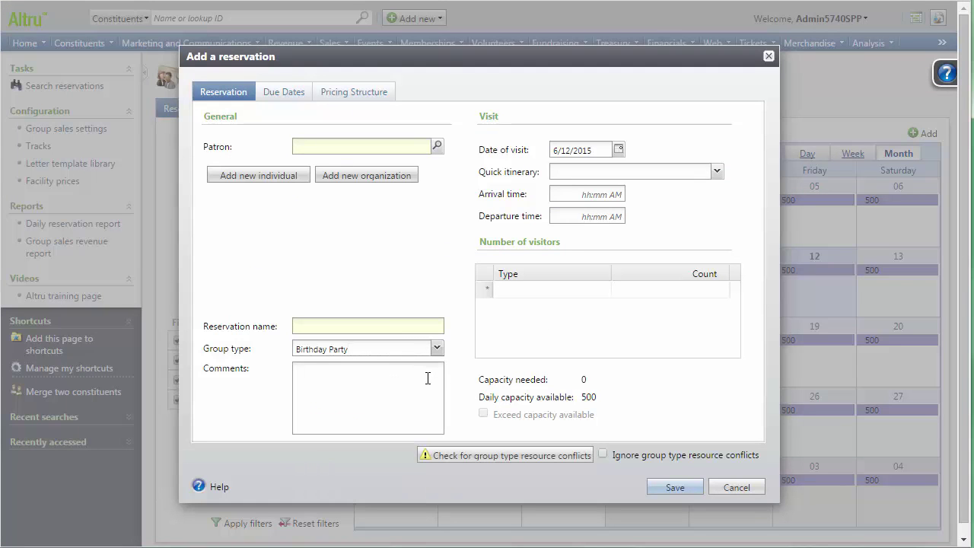
pyautogui.click(739, 492)
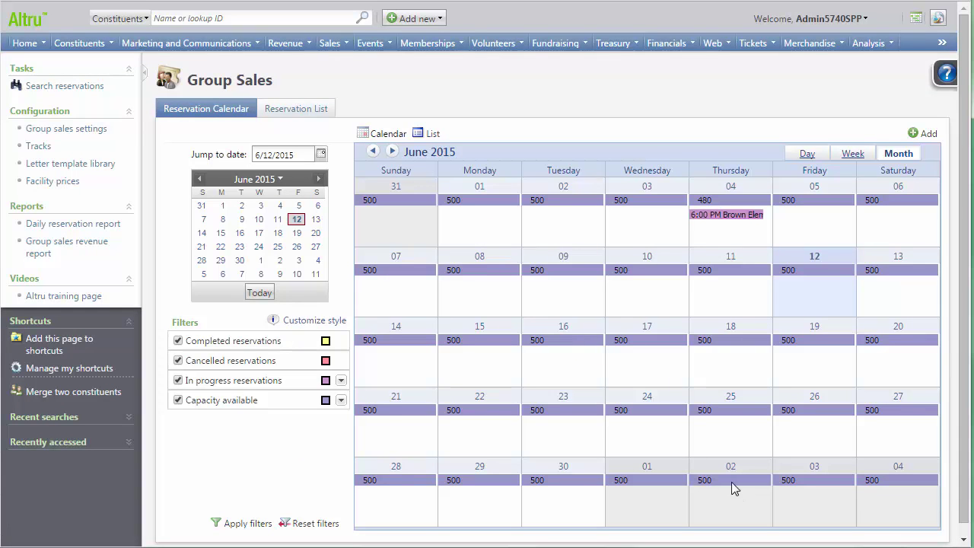
# - View the Group sales revenue report for Arrival Date This Month with all group types
pyautogui.click(332, 46)
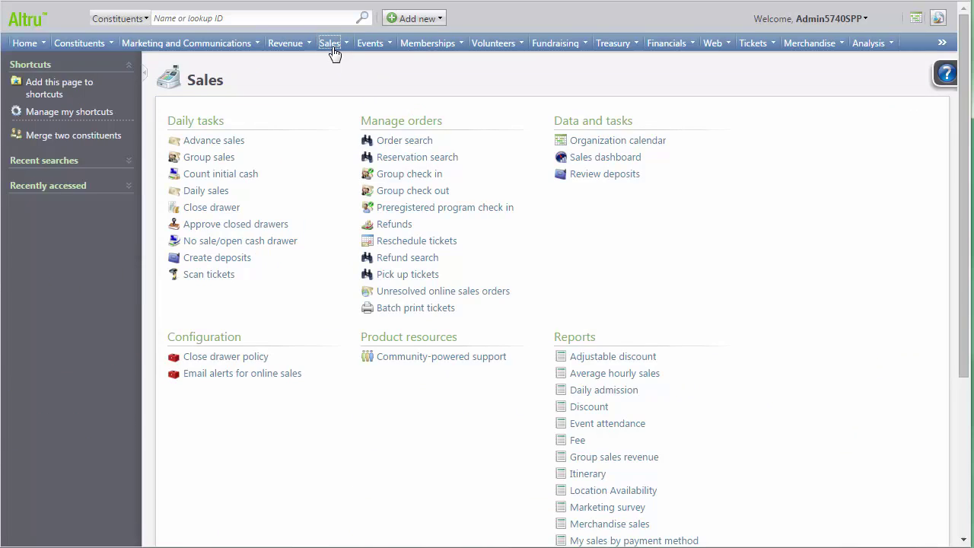
pyautogui.scroll(-3, 613, 290)
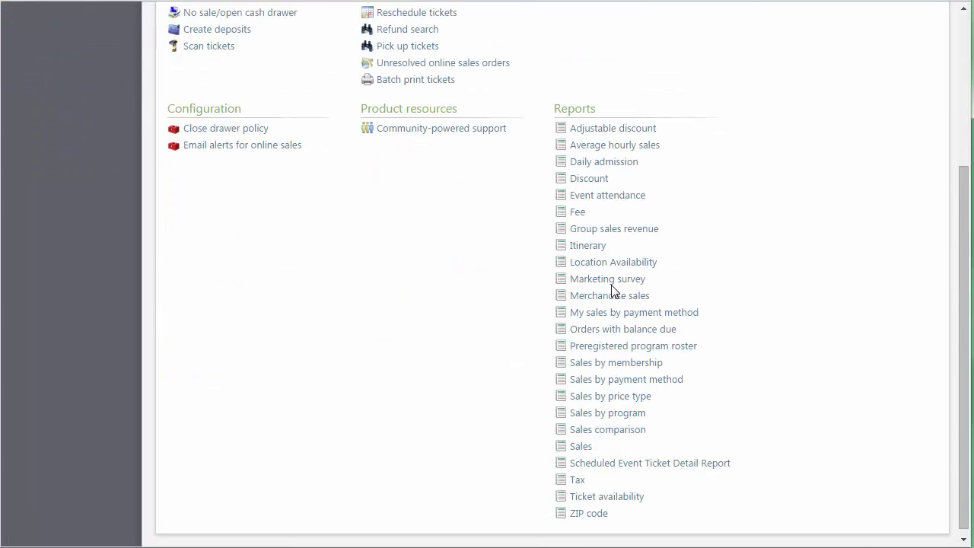
pyautogui.click(634, 229)
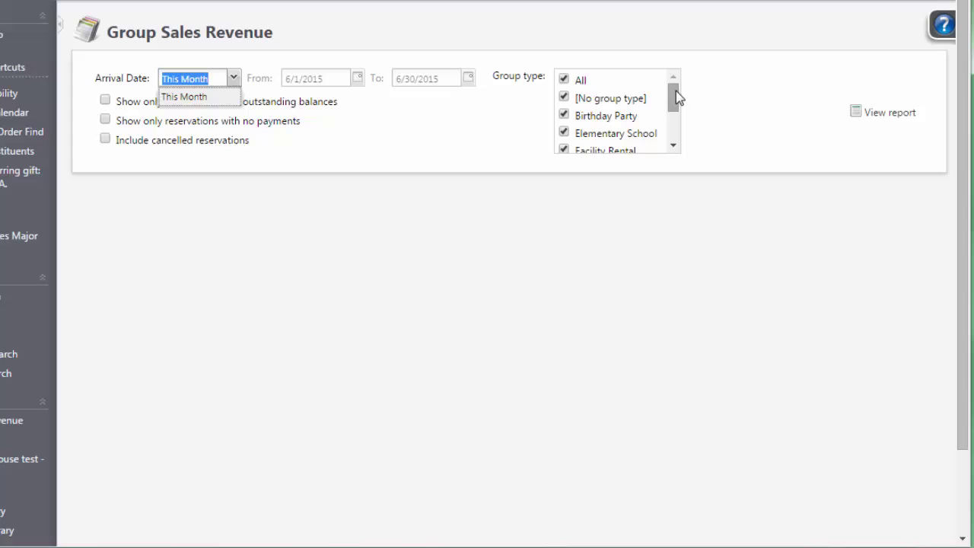
pyautogui.moveTo(676, 92)
pyautogui.mouseDown()
pyautogui.moveTo(676, 127)
pyautogui.moveTo(680, 86)
pyautogui.mouseUp()
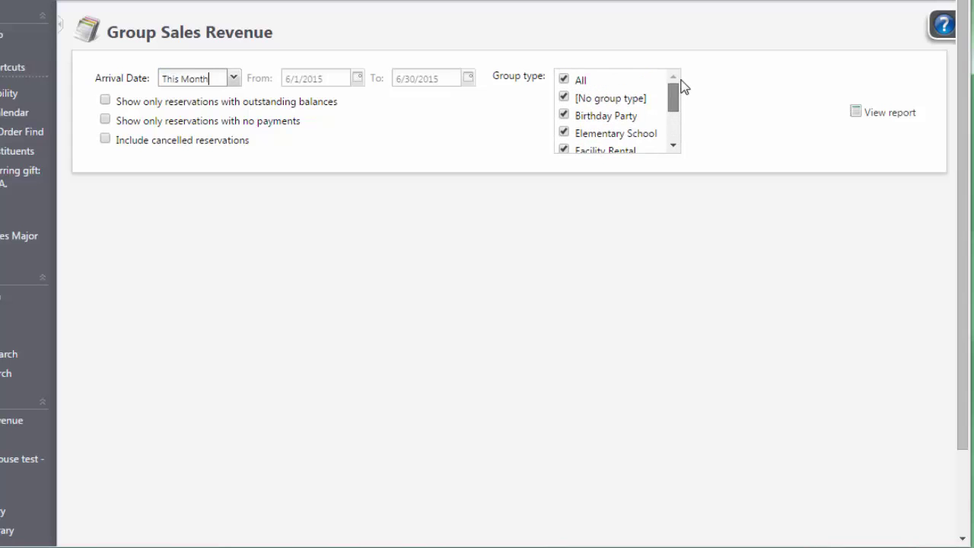
pyautogui.click(868, 111)
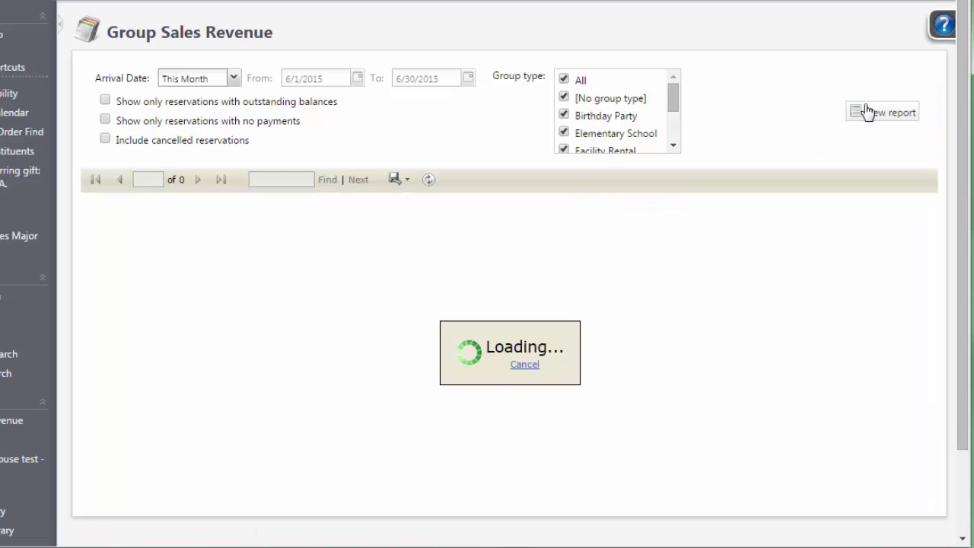